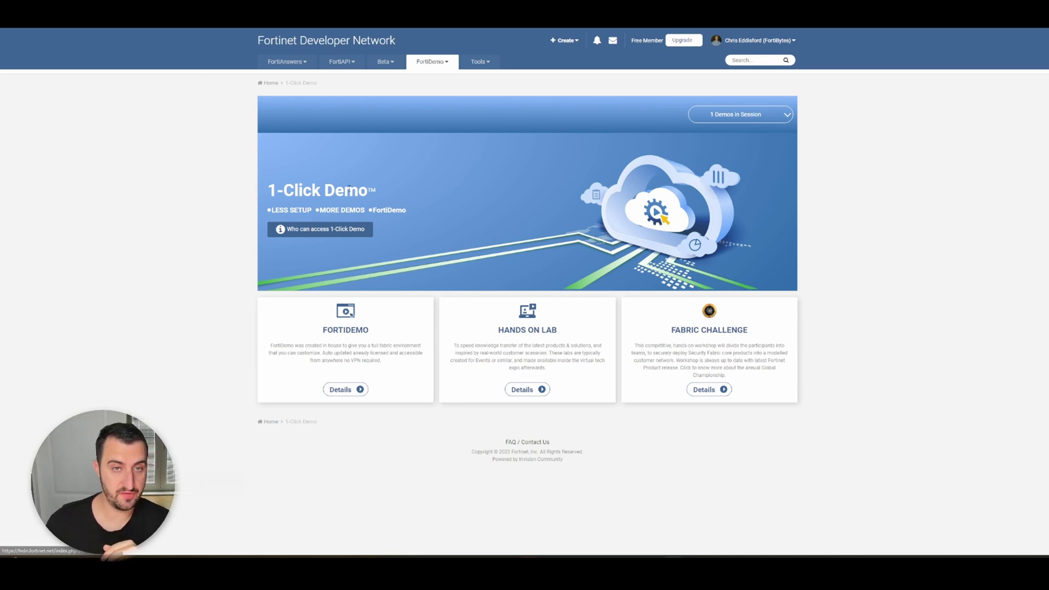
left_click(280, 230)
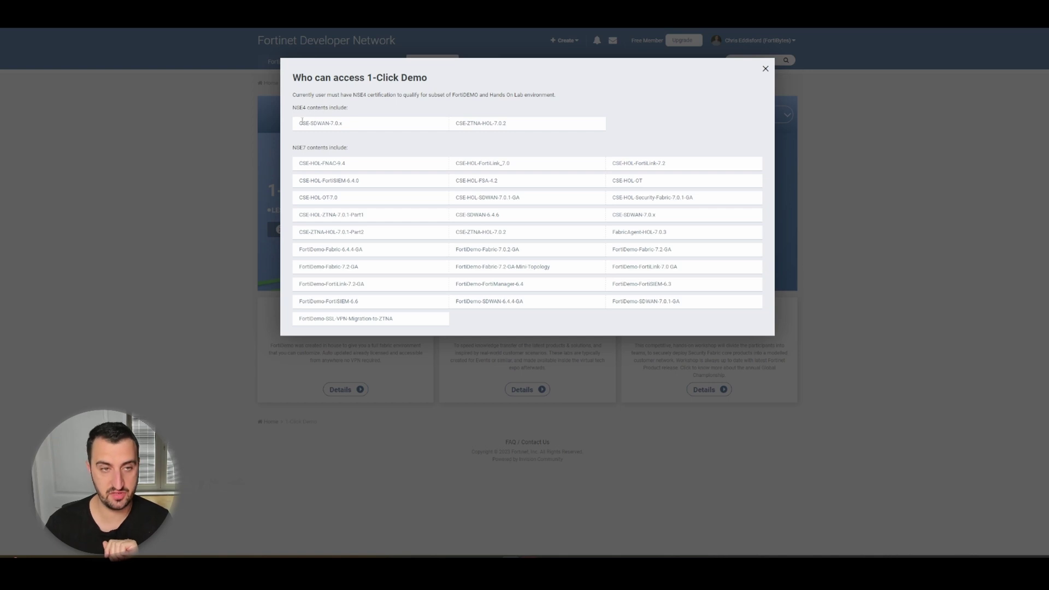
left_click_drag(299, 125, 310, 125)
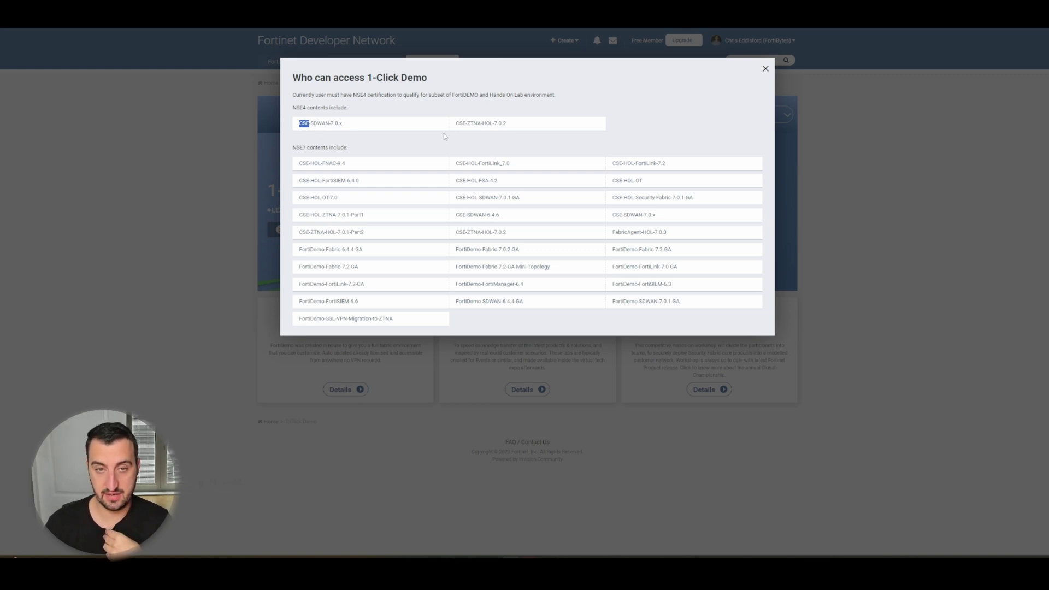
left_click(481, 136)
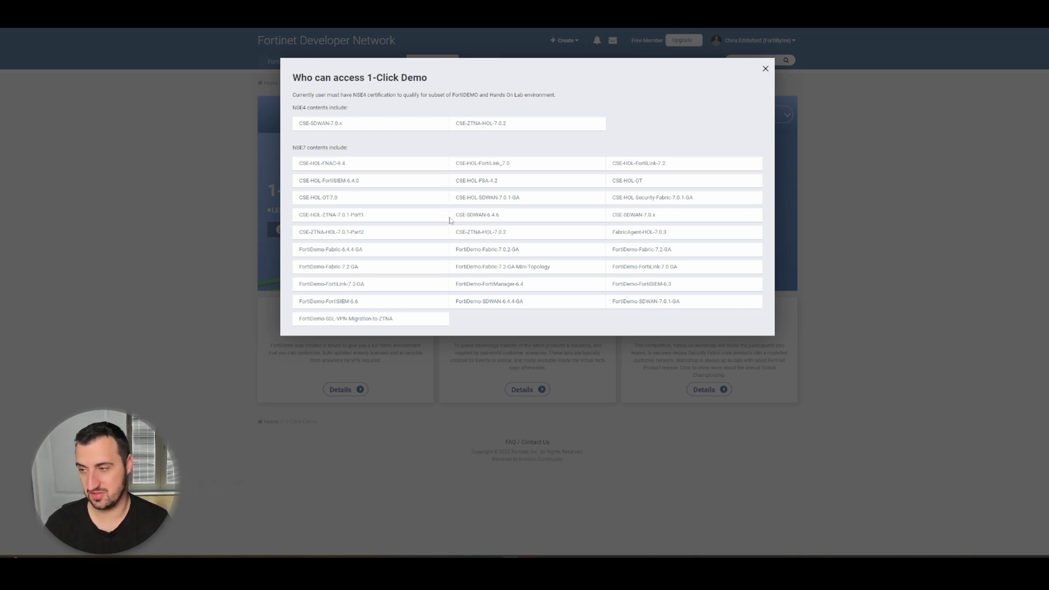
left_click(766, 69)
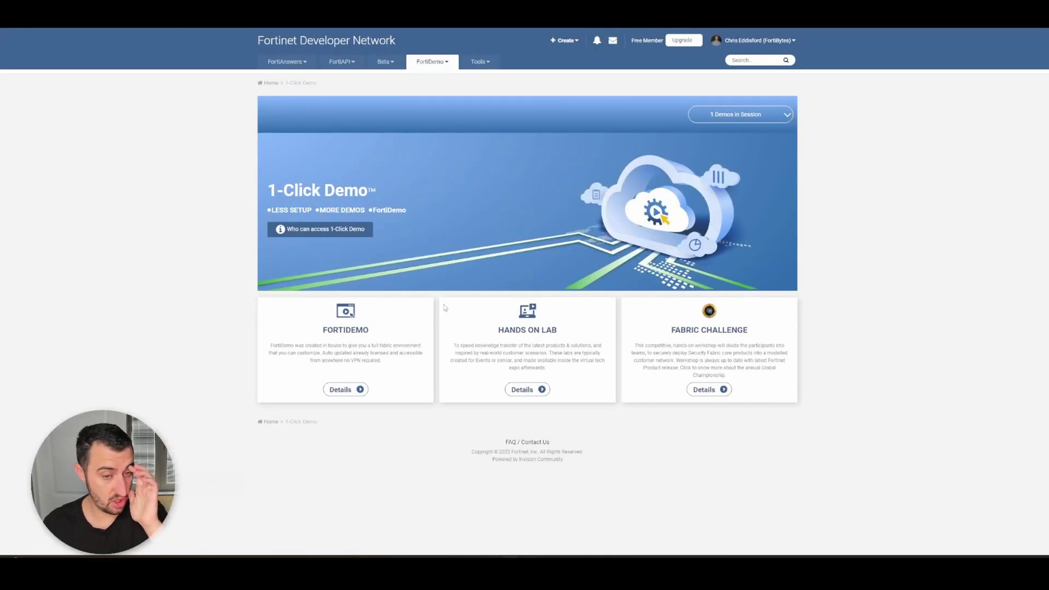
left_click(362, 392)
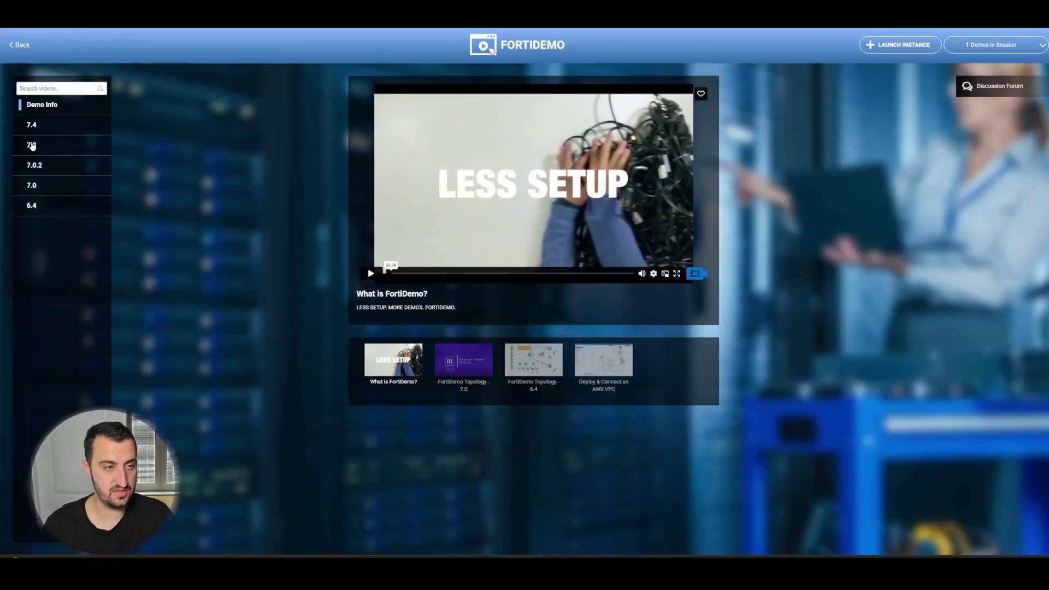
left_click(34, 130)
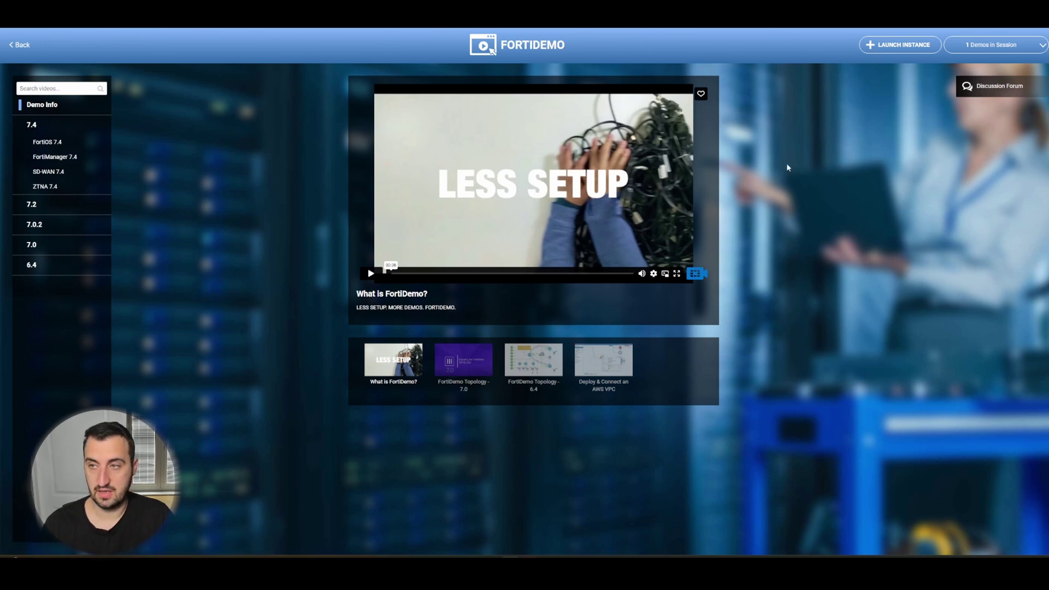
left_click(20, 48)
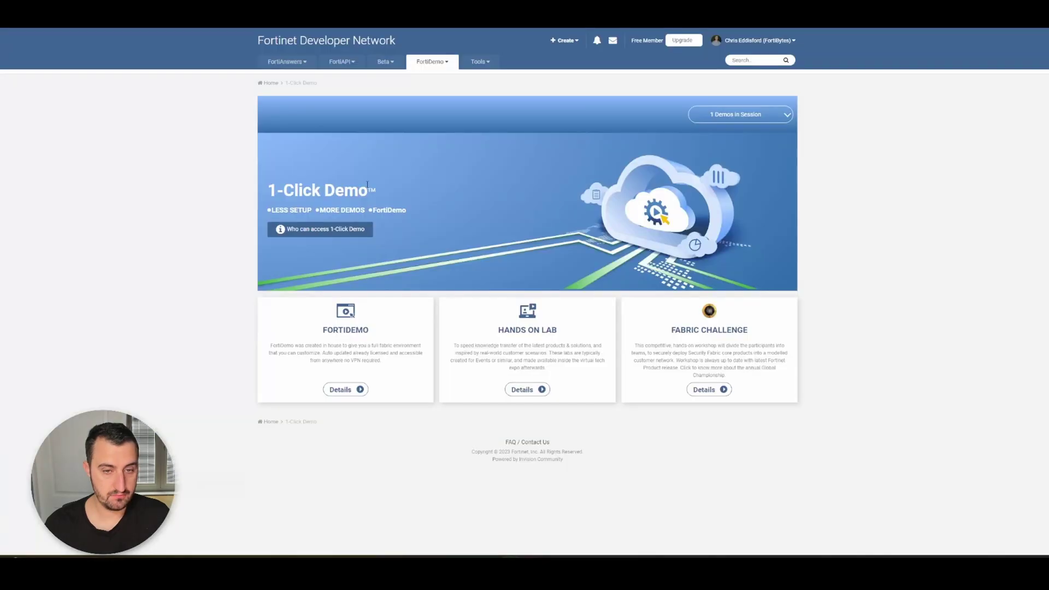
Open the Hands On Lab details and expand XPERTS-2023 to list its SD-WAN and Breach Prevention labs
left_click(542, 390)
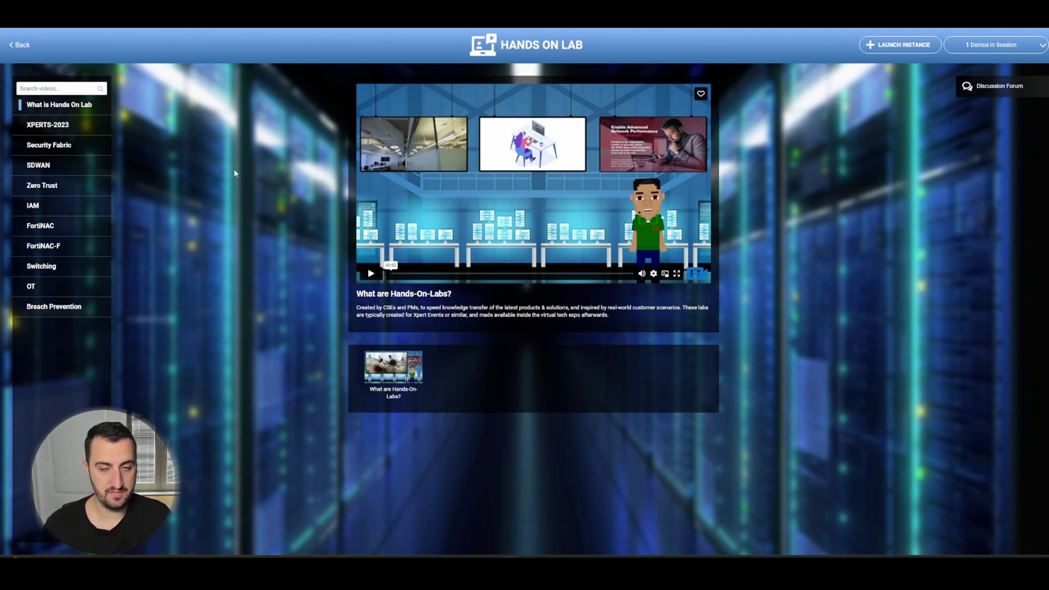
left_click(54, 128)
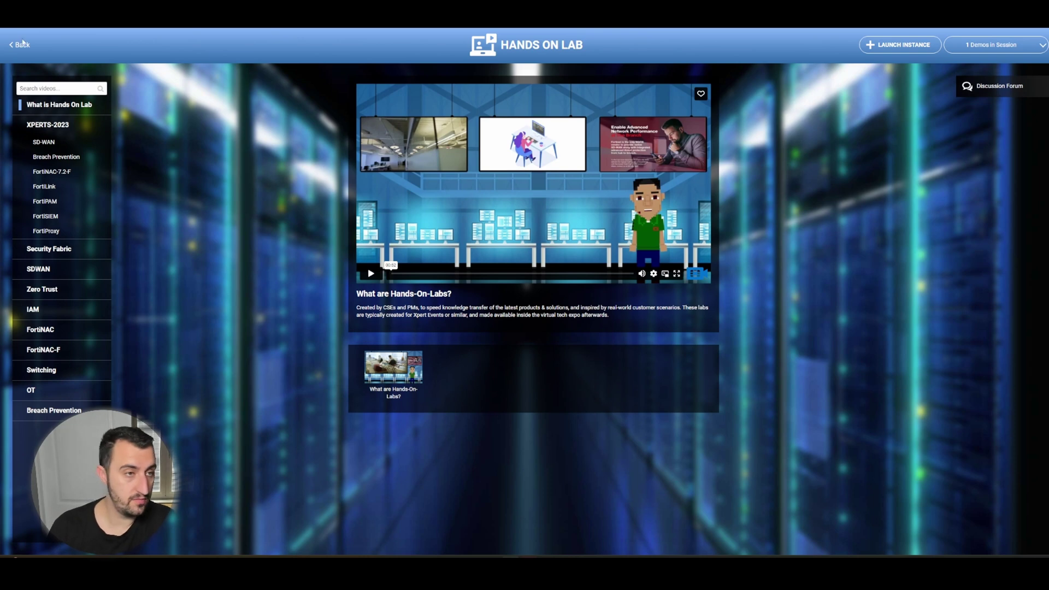
Go back from the Hands On Lab page to the 1-Click Demo offerings page
left_click(22, 45)
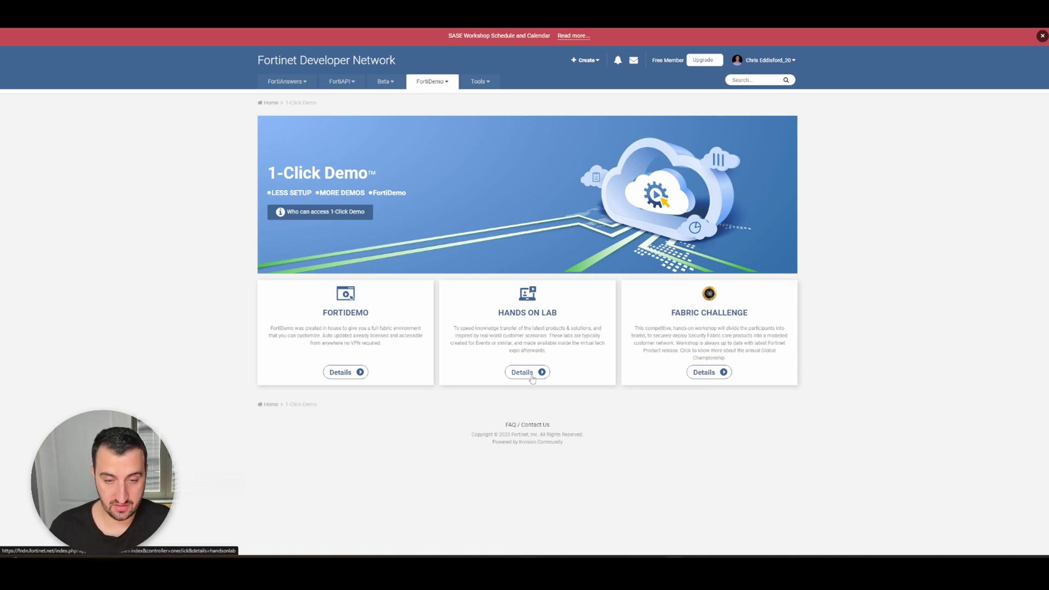
Open the Hands On Lab details and bring up the Launch FortiDemo form for a new instance
left_click(531, 376)
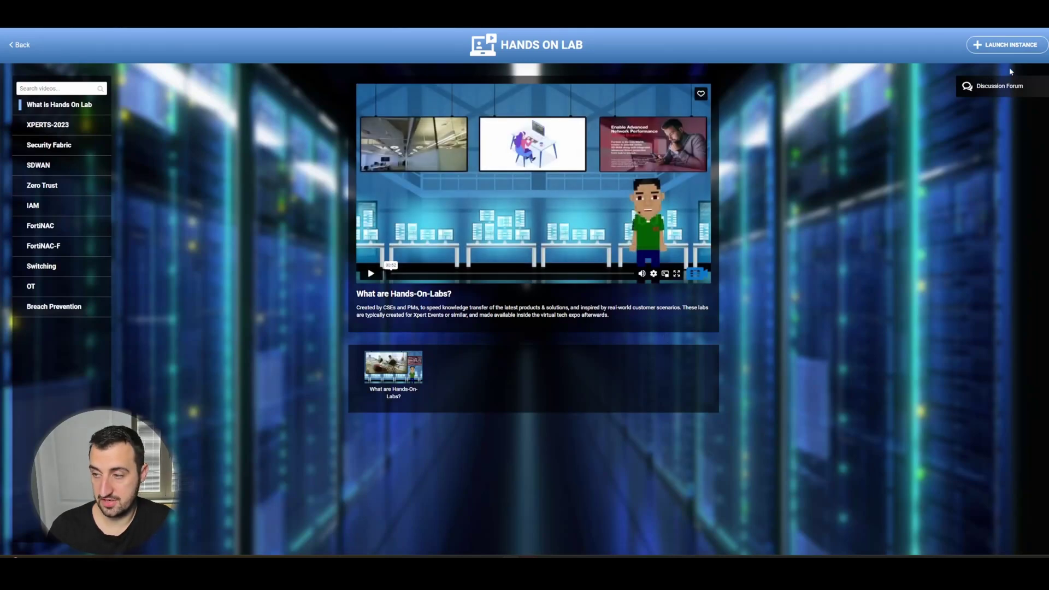
left_click(1011, 44)
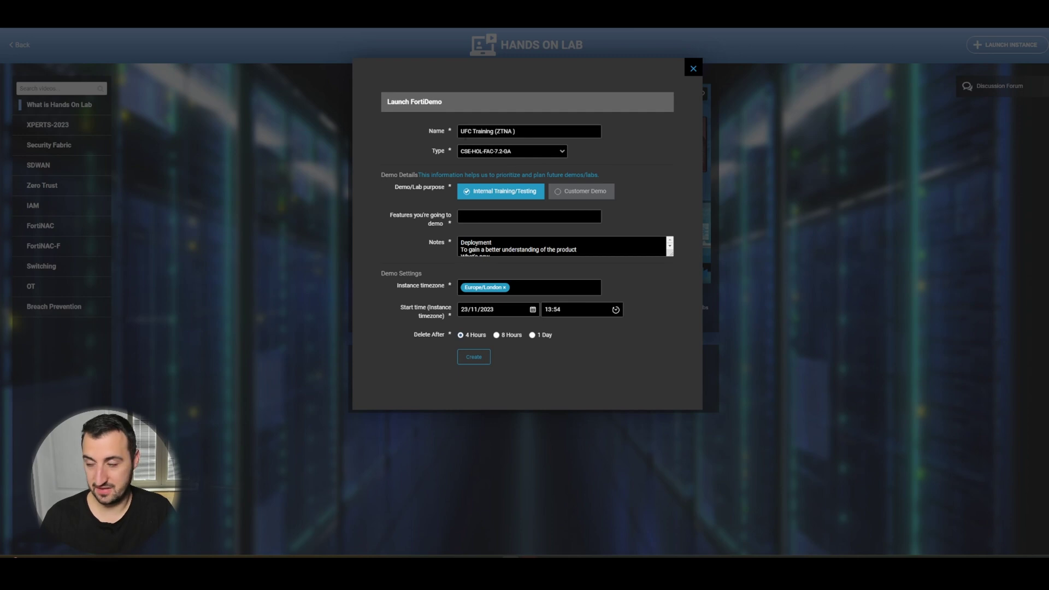
Choose CSE-HOL-SD-WAN-XPERTS-2023 as the lab type, then fill in the demo features and start time
left_click(508, 153)
left_click_drag(563, 182, 562, 160)
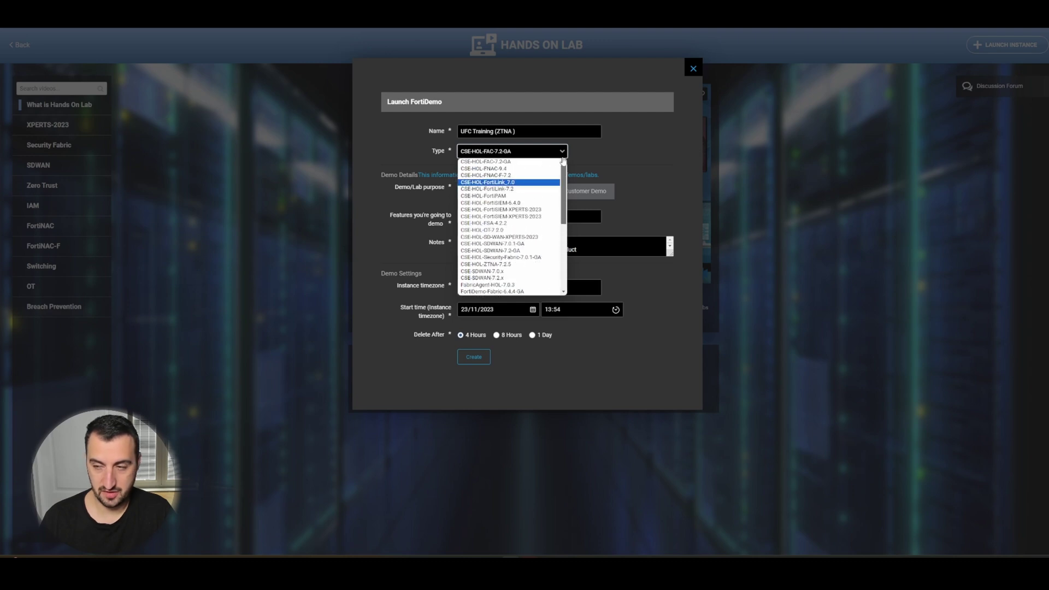
left_click(502, 238)
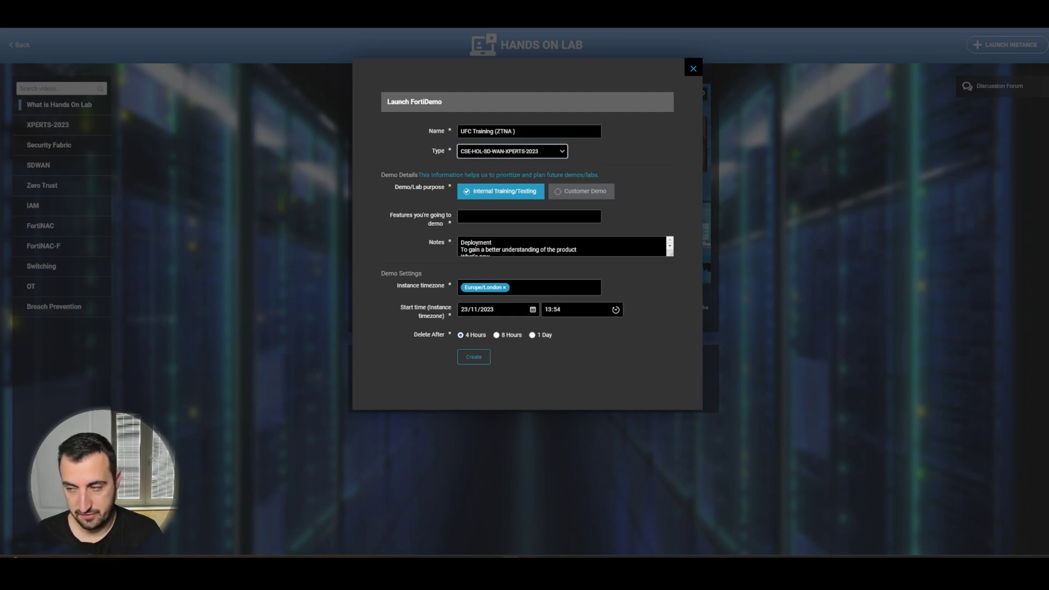
left_click(485, 218)
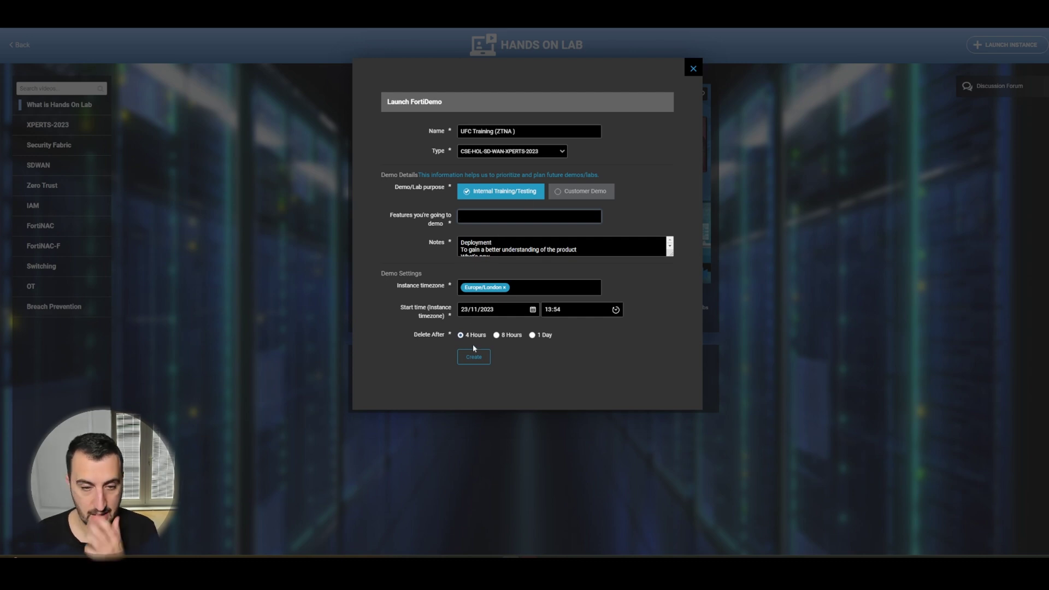
left_click(563, 313)
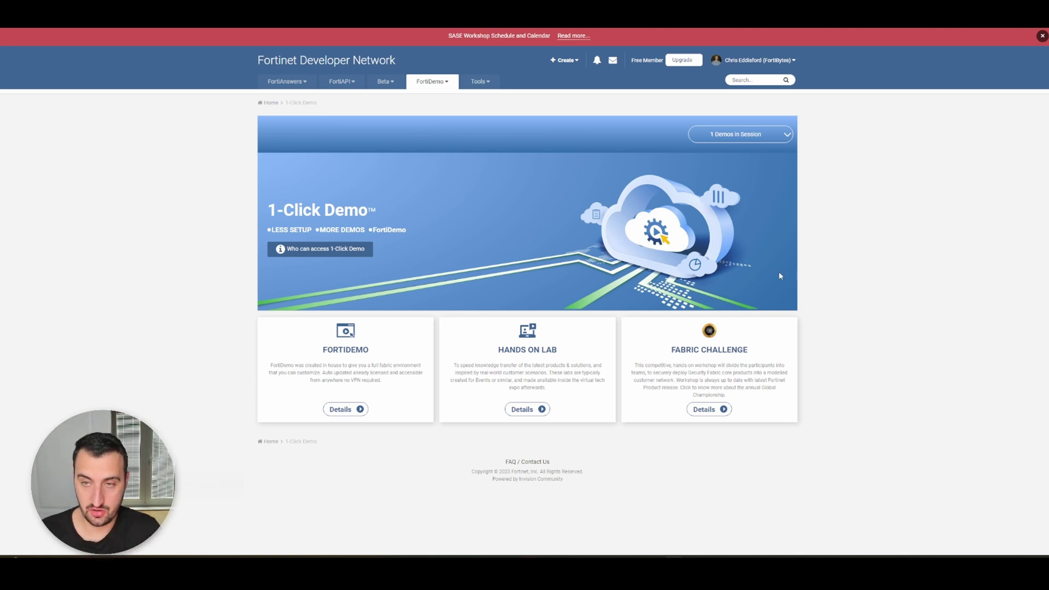
From the 1 Demos in Session list, open the running CSE-HOL-SD-WAN-XPERTS-2023 session's details
left_click(739, 135)
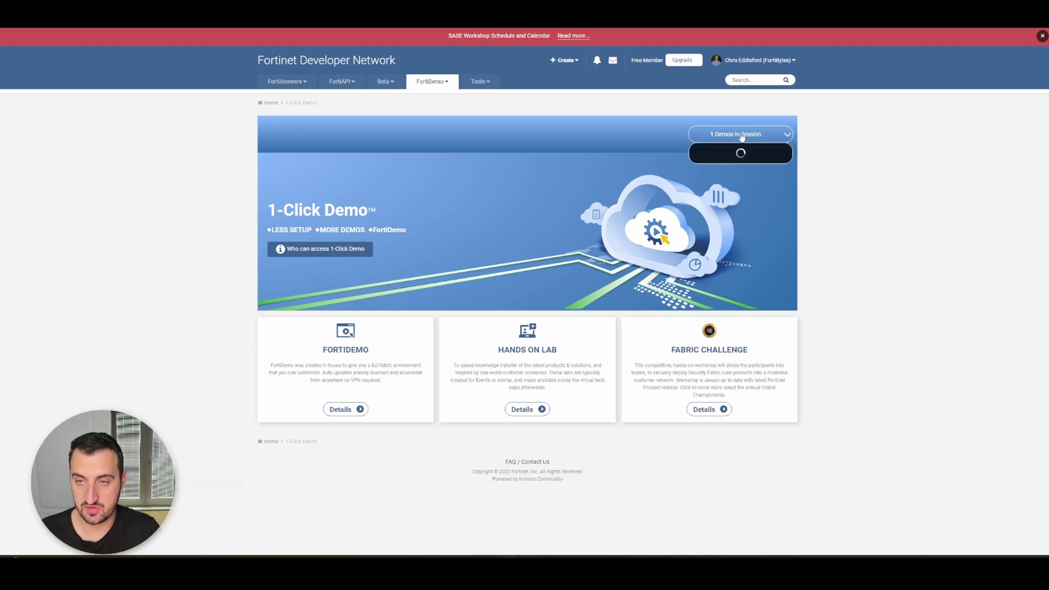
left_click(712, 158)
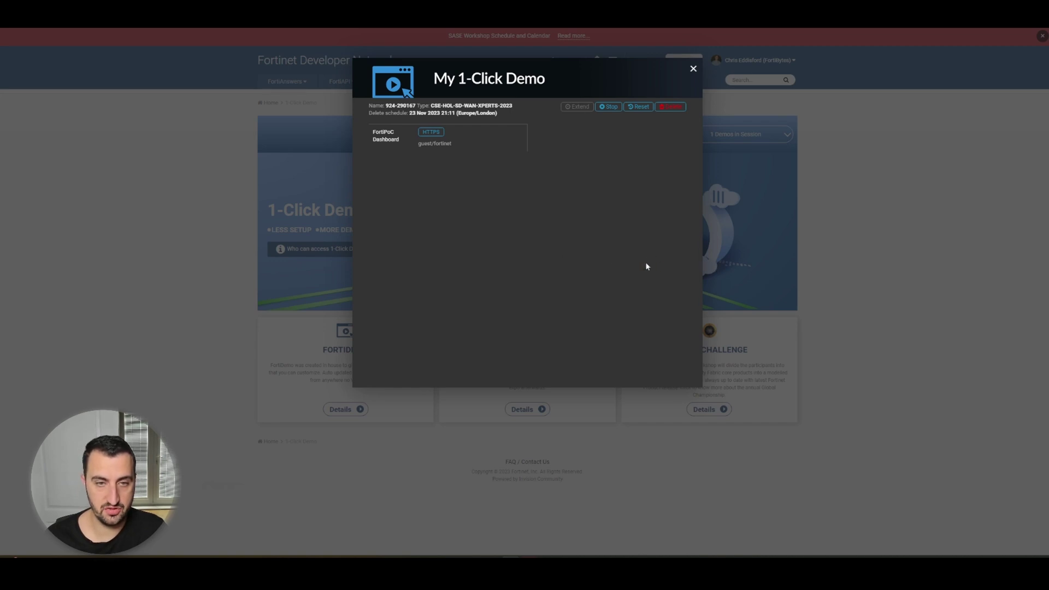
Open the session's FortiPoC Dashboard HTTPS link to view the Transform Your Network lab devices and topology
left_click(432, 134)
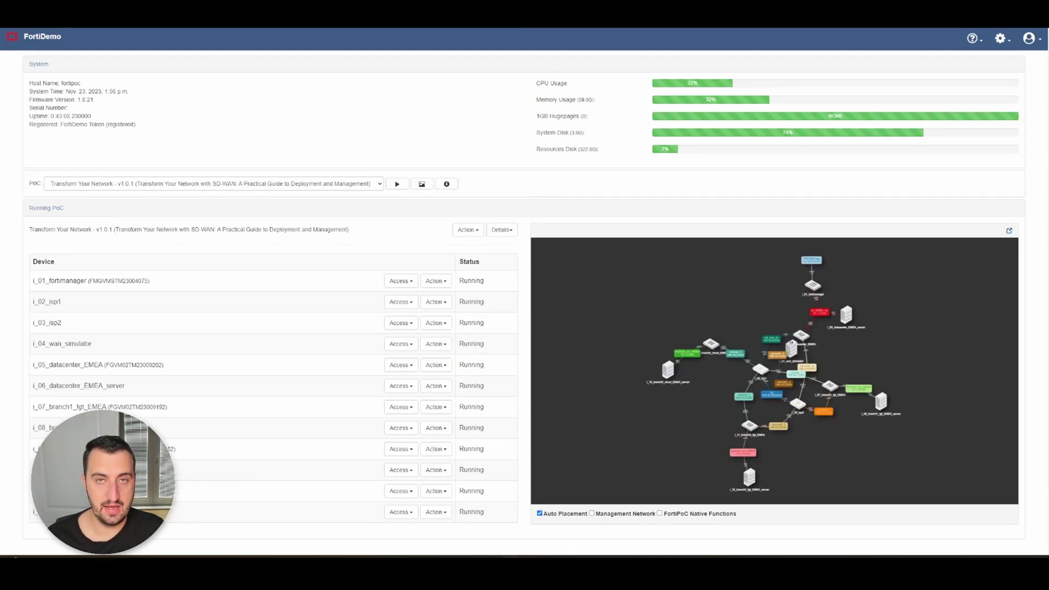
key("ctrl+w")
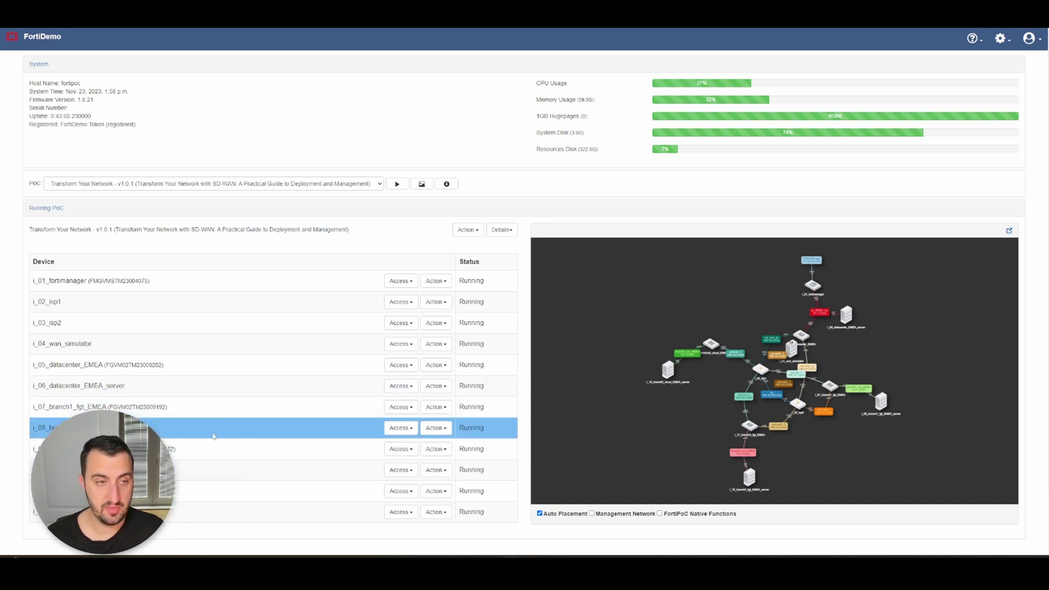
View the SD-WAN lab topology full-window, then close the full-size view
left_click(401, 188)
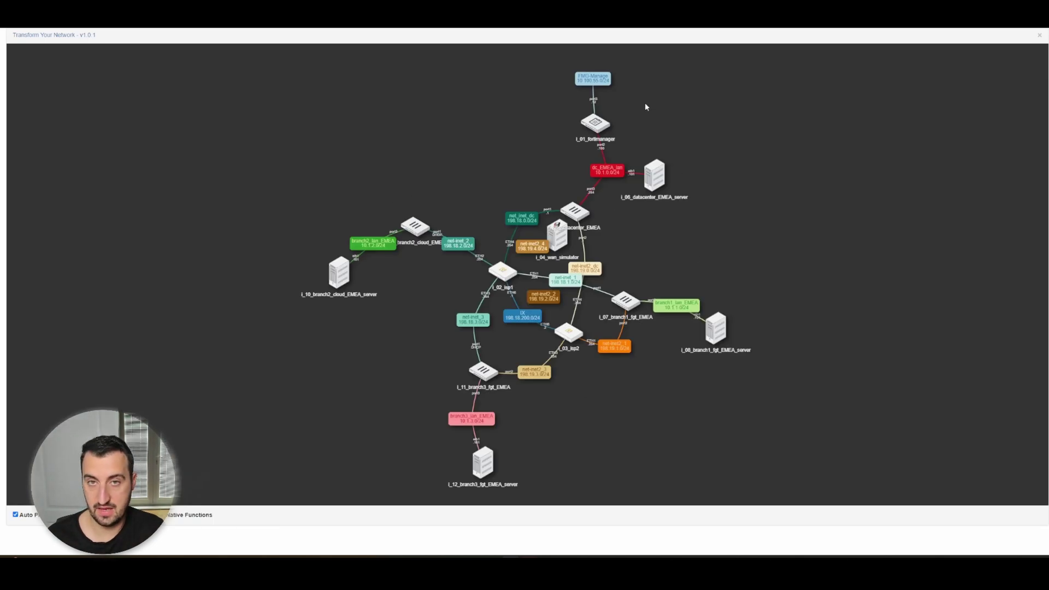
key("Escape")
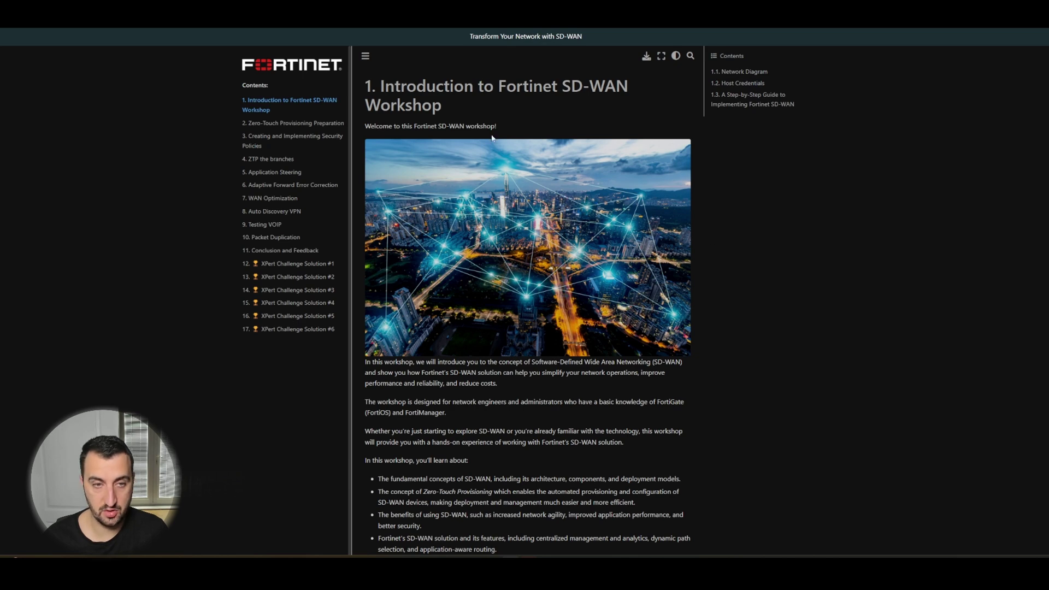
Scroll through the guide's introduction, Network Diagram and Host Credentials sections, then back up
scroll(1030, 366, "down", 10)
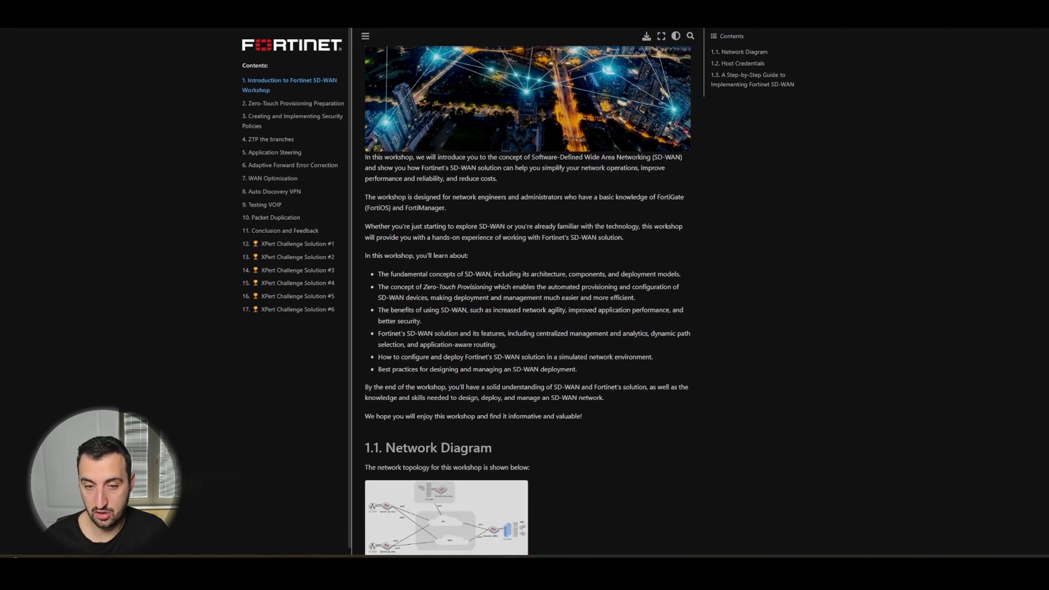
scroll(1026, 393, "down", 3)
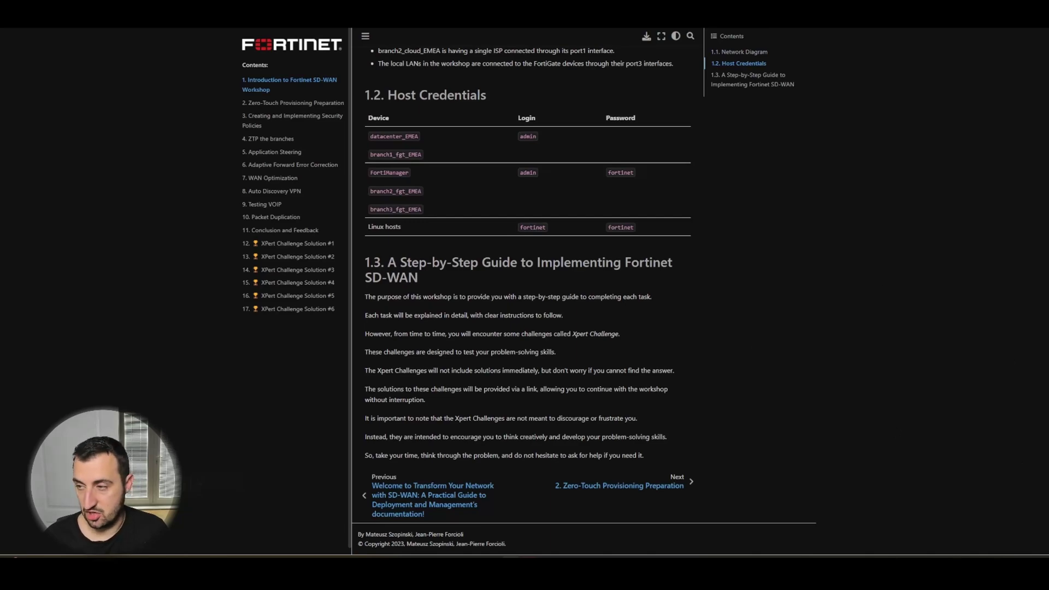
scroll(1046, 364, "up", 13)
scroll(1045, 364, "up", 3)
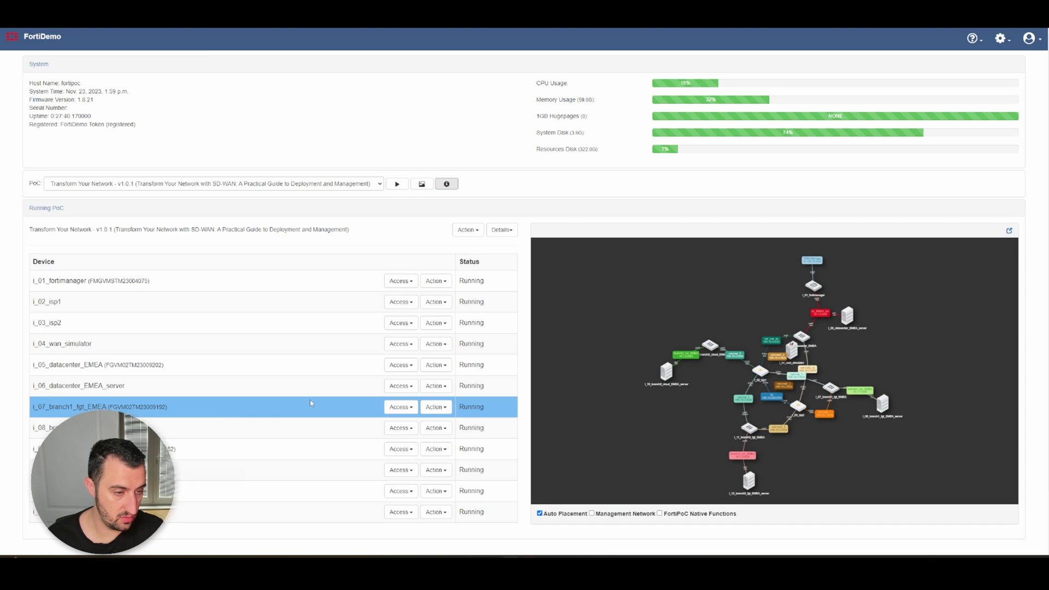
Open the i_05_datacenter_EMEA FortiGate over HTTPS, proceeding past the certificate warning to 34.90.94.47
left_click(414, 371)
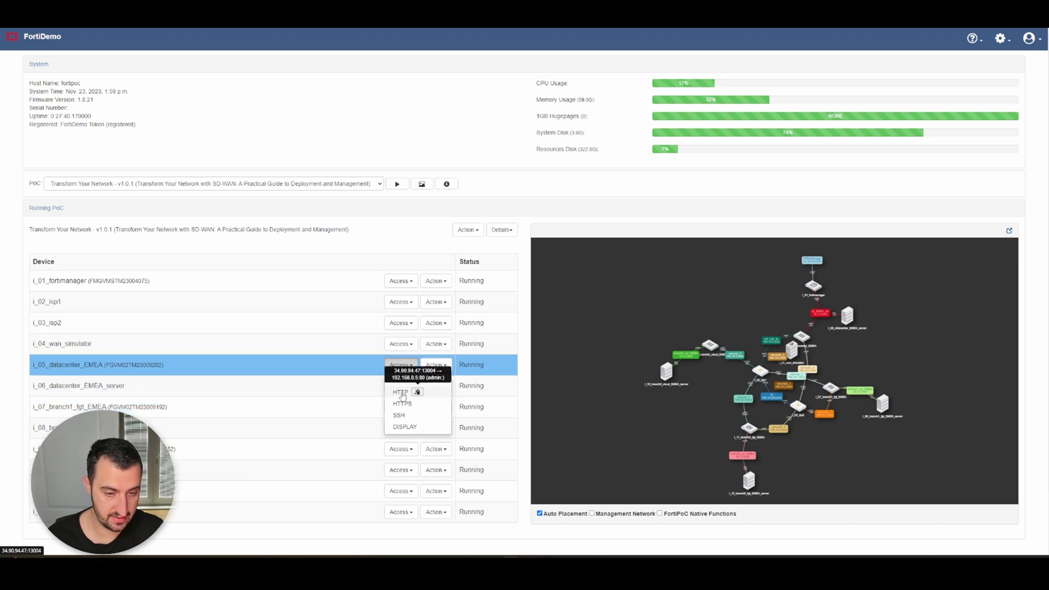
left_click(402, 393)
left_click(422, 267)
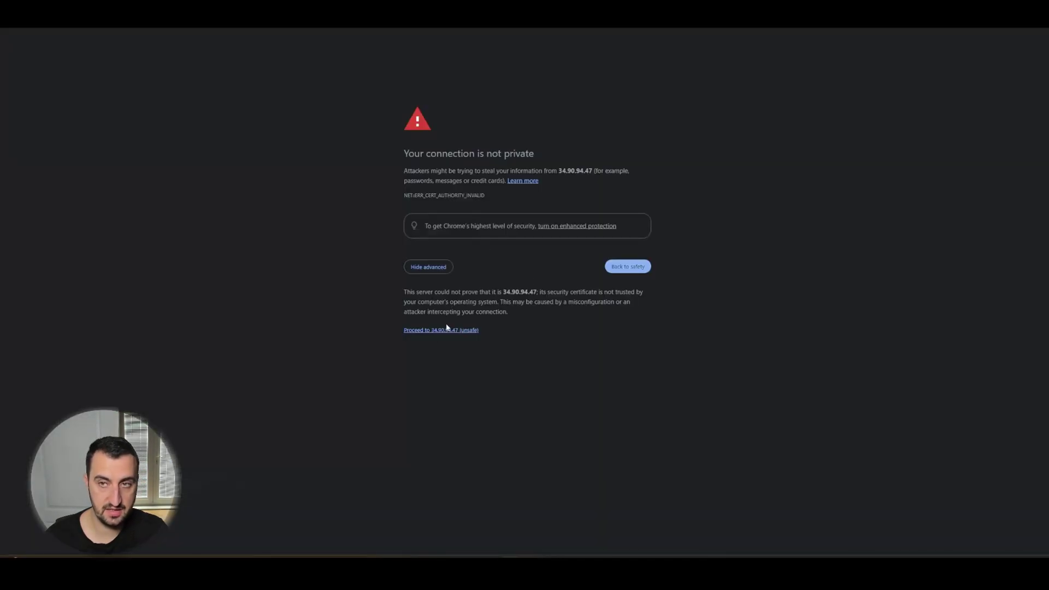
left_click(414, 330)
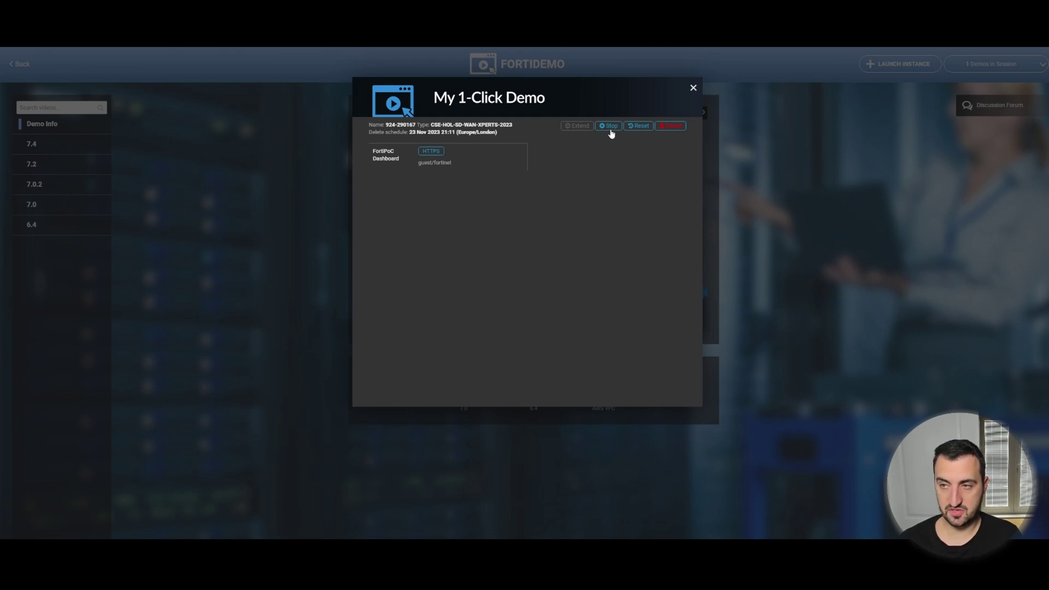
Close the My 1-Click Demo window for the CSE-HOL-SD-WAN-XPERTS-2023 session
left_click(694, 89)
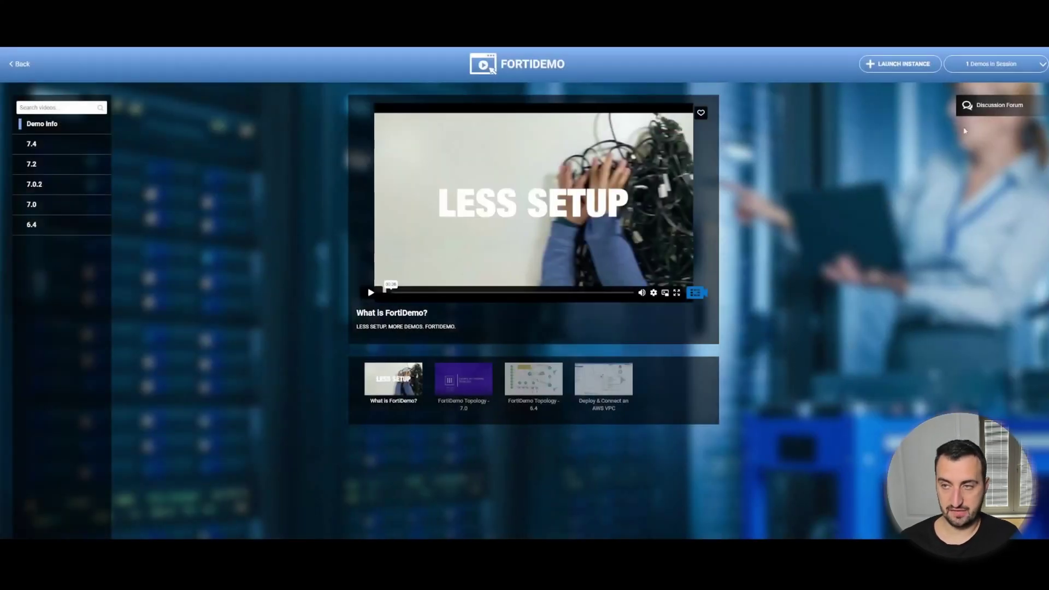